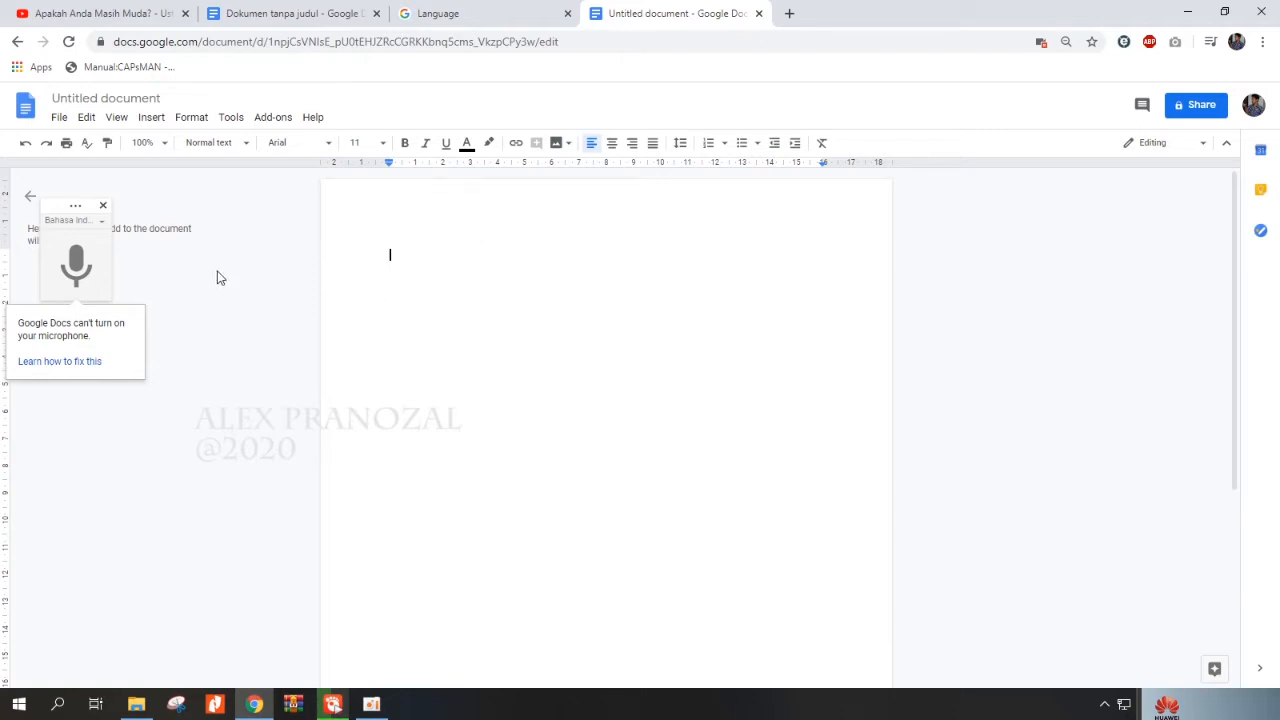
# Search the web for "virtual audio cable" in a new tab and open the VB-Audio Virtual Cable page.
pyautogui.click(789, 13)
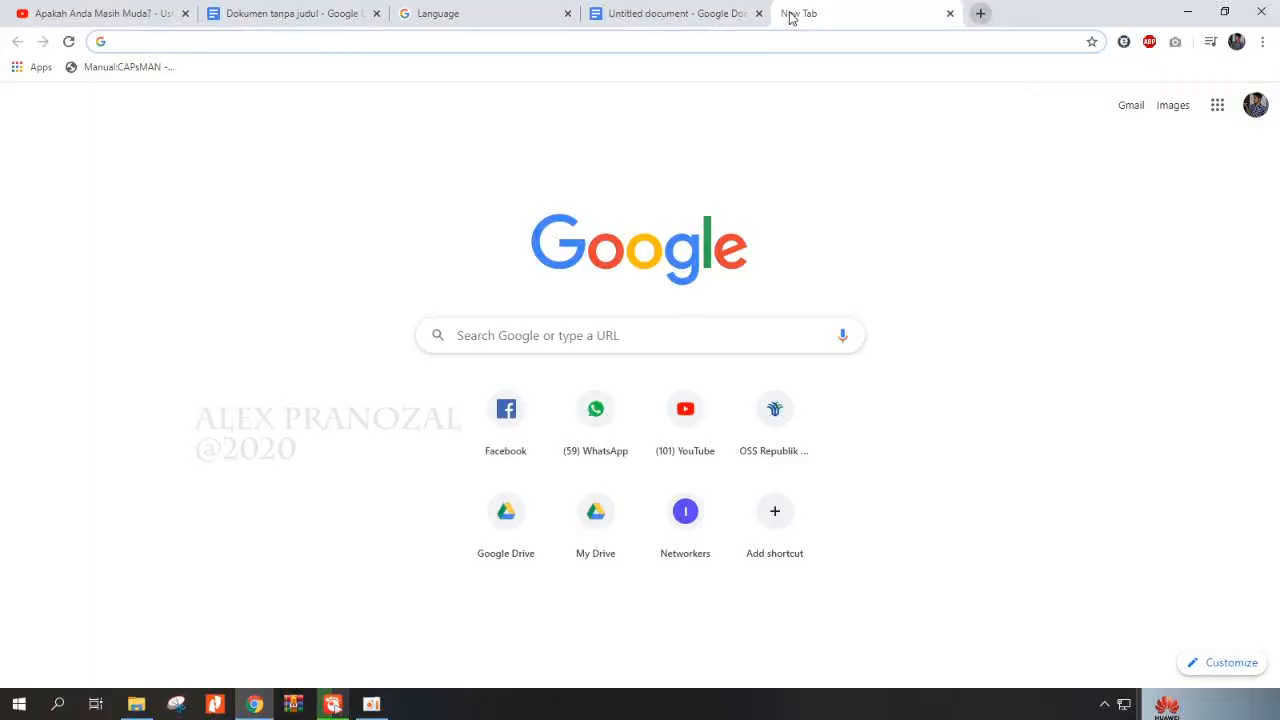
pyautogui.write('virtual audio cable')
pyautogui.press('Return')
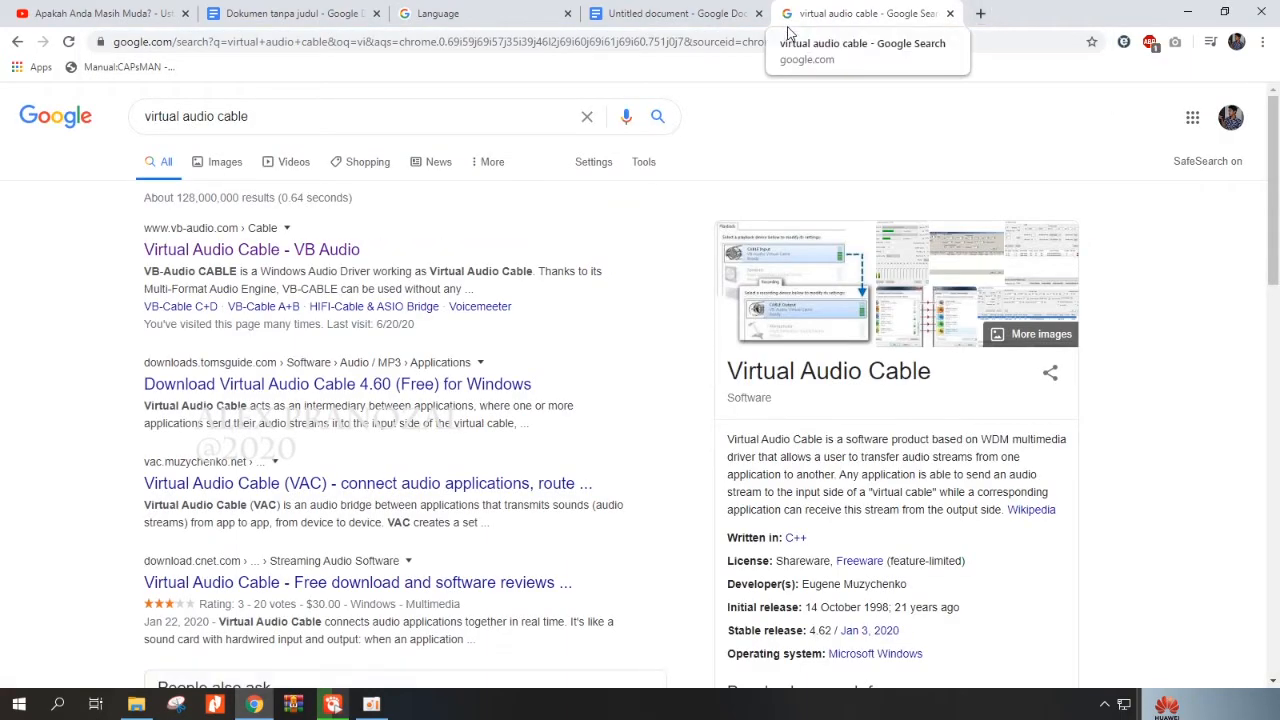
pyautogui.click(252, 249)
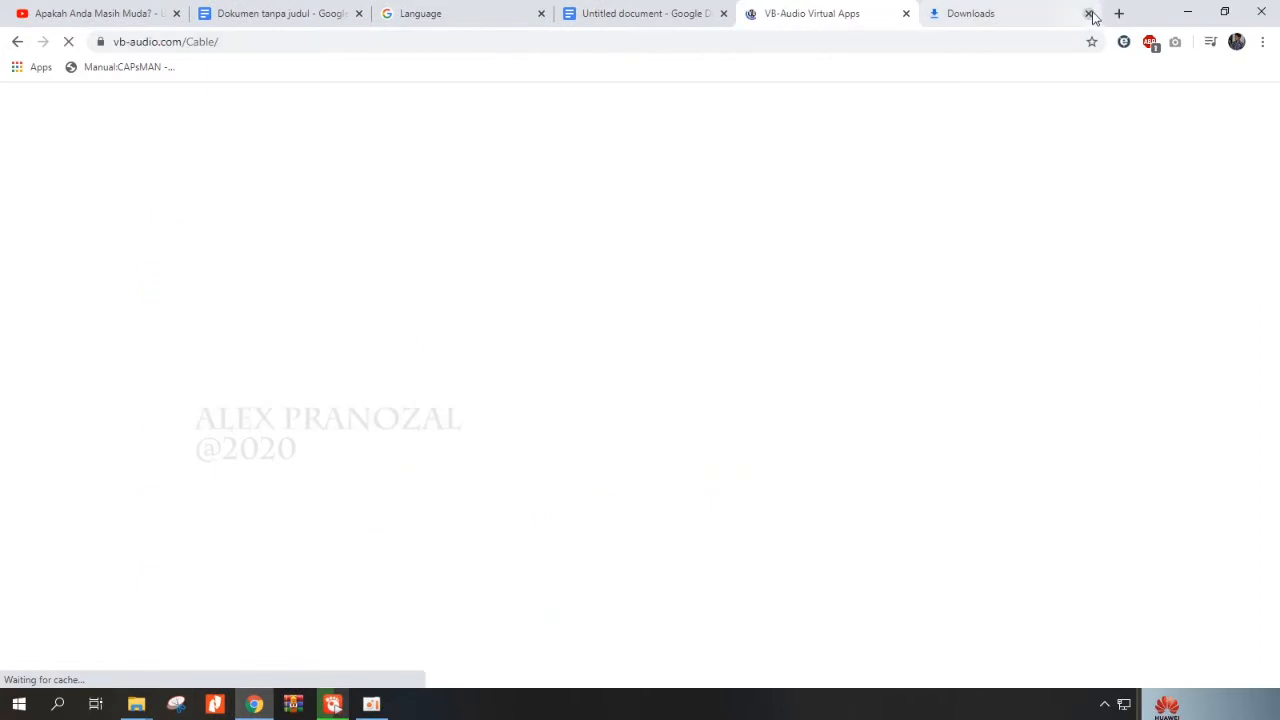
pyautogui.click(1088, 14)
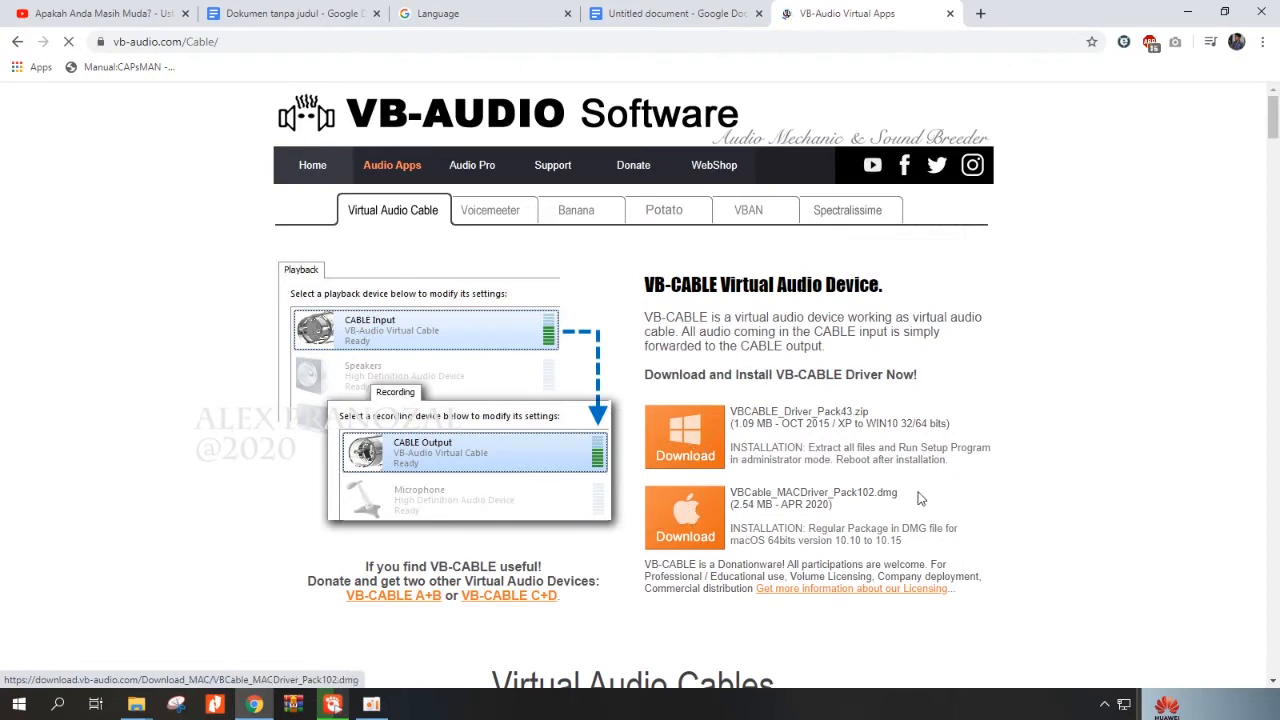
# Download the Windows driver package VBCABLE_Driver_Pack43.zip and show it in its download folder.
pyautogui.scroll(-1, 851, 438)
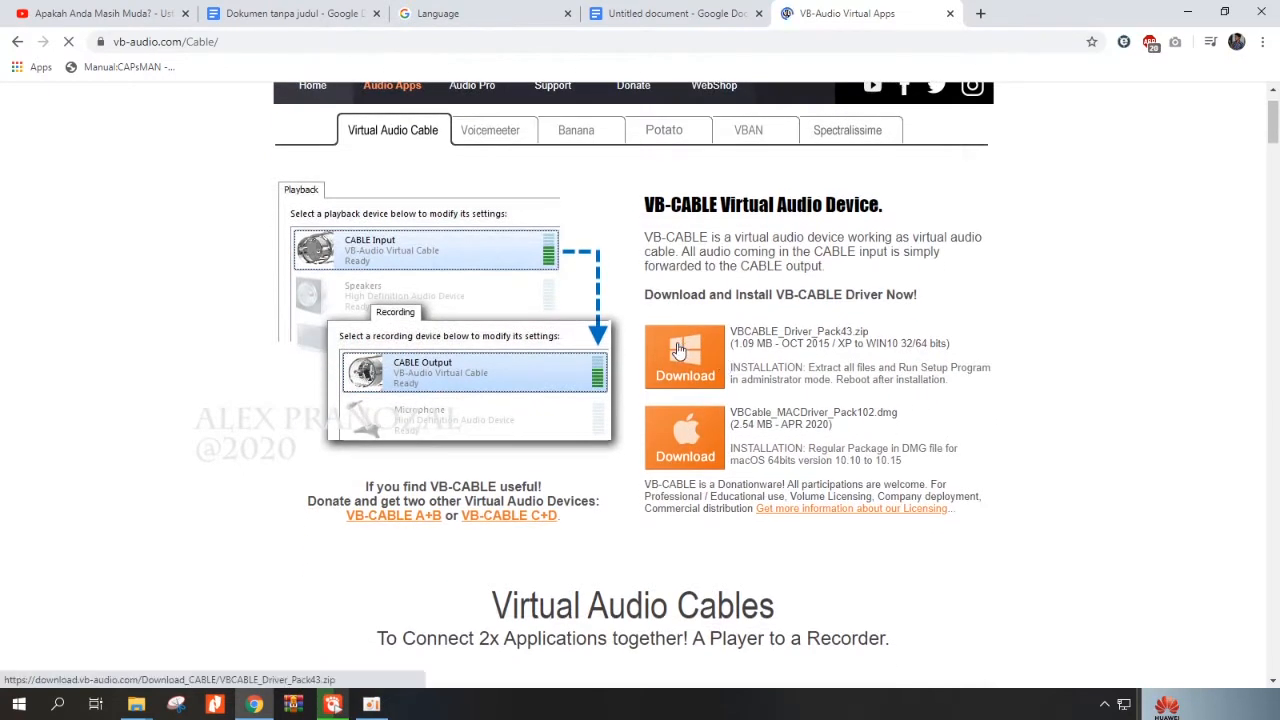
pyautogui.click(678, 349)
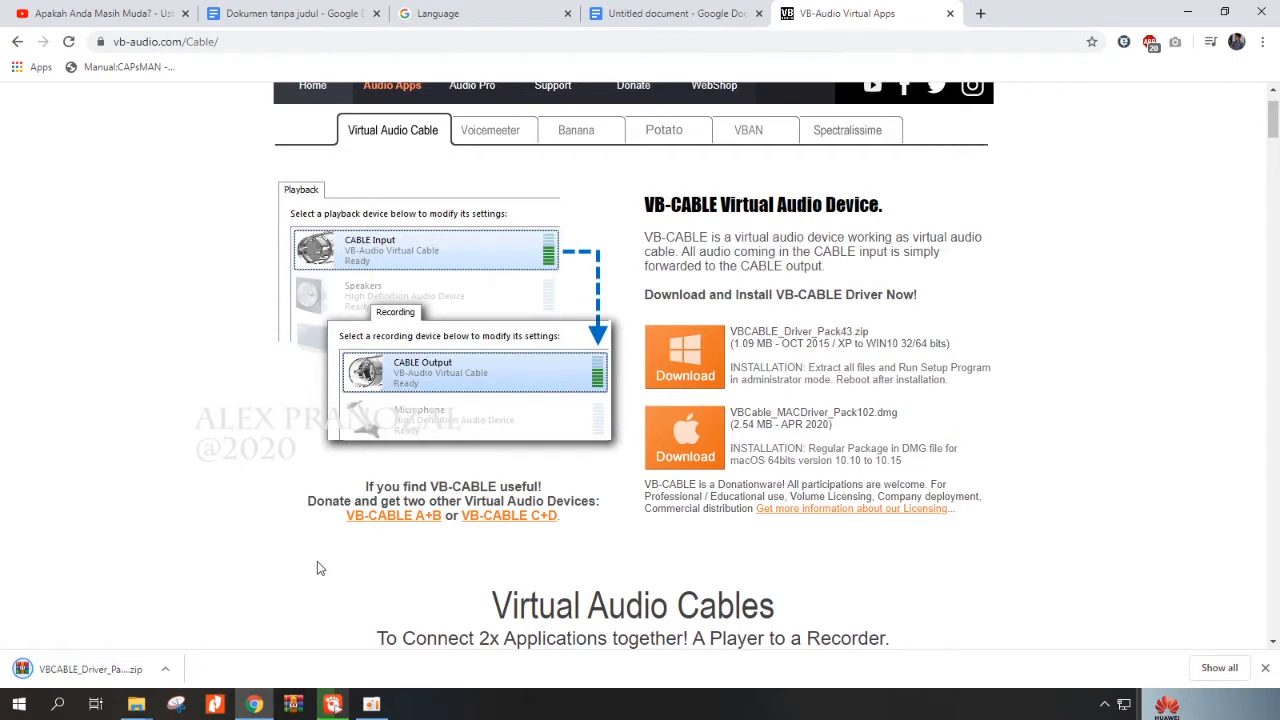
pyautogui.click(1219, 668)
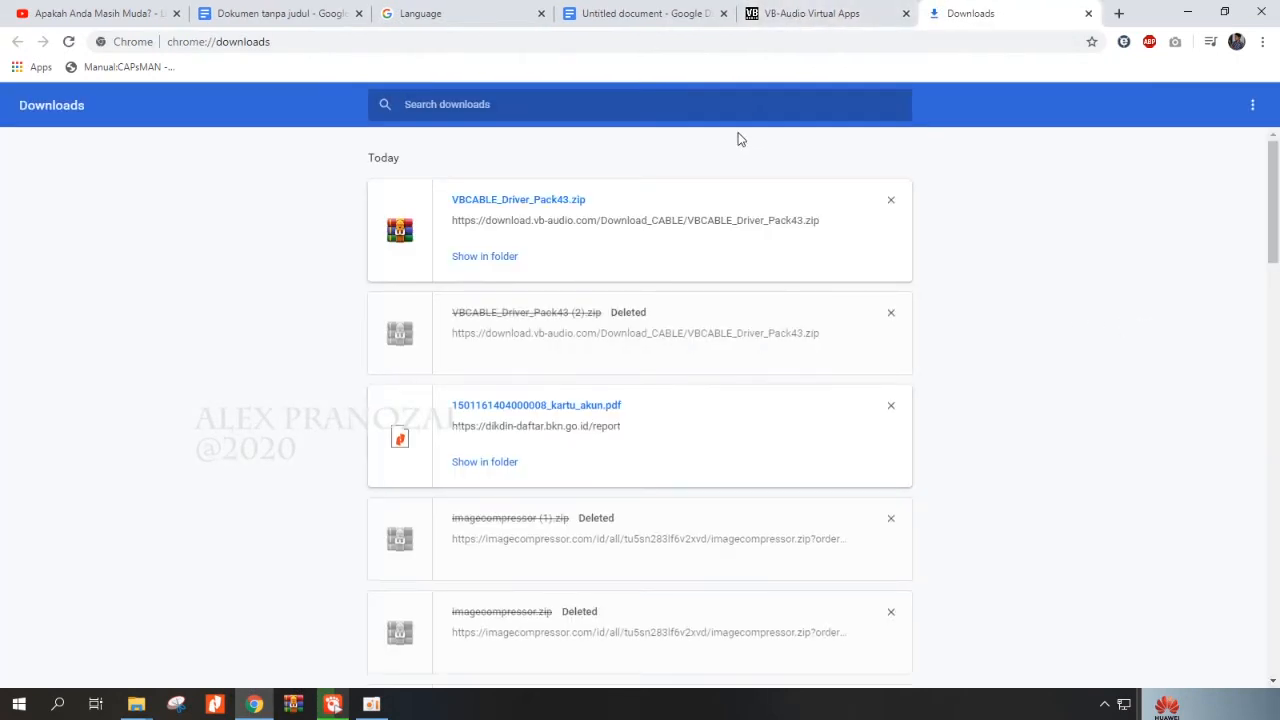
pyautogui.click(489, 261)
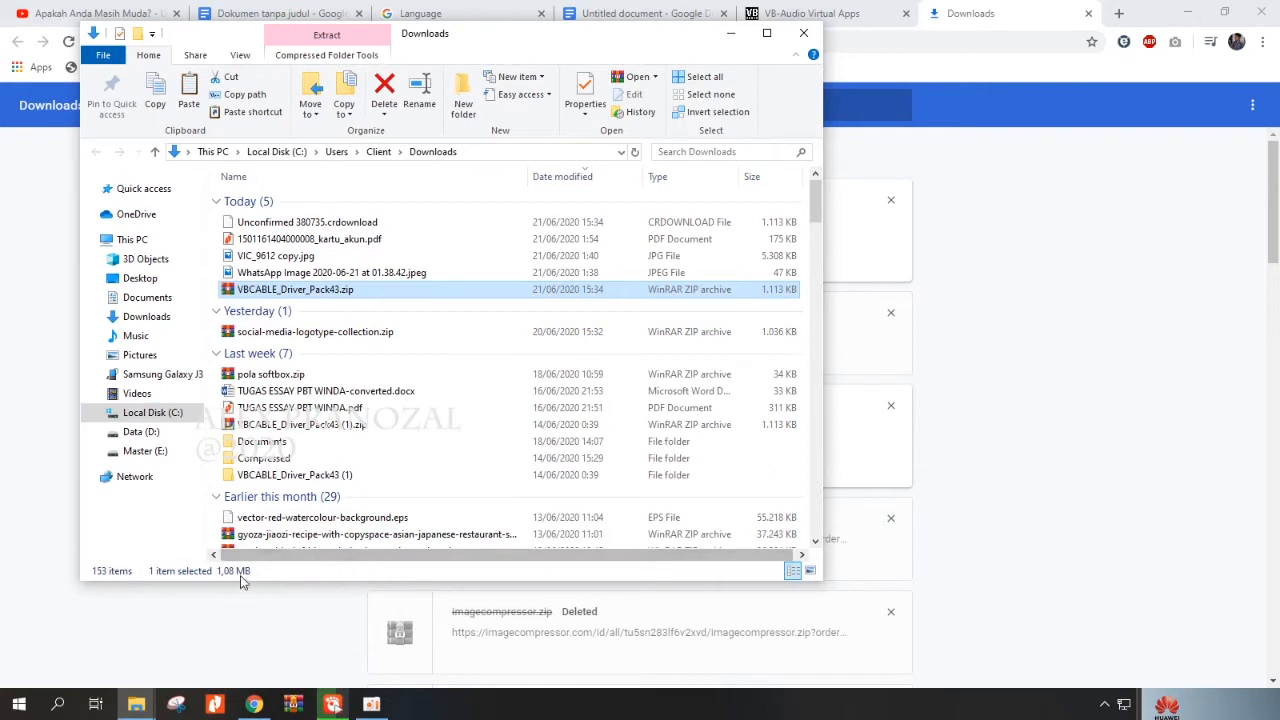
# Extract VBCABLE_Driver_Pack43.zip to a folder of the same name and open that folder in a maximized window.
pyautogui.rightClick(341, 289)
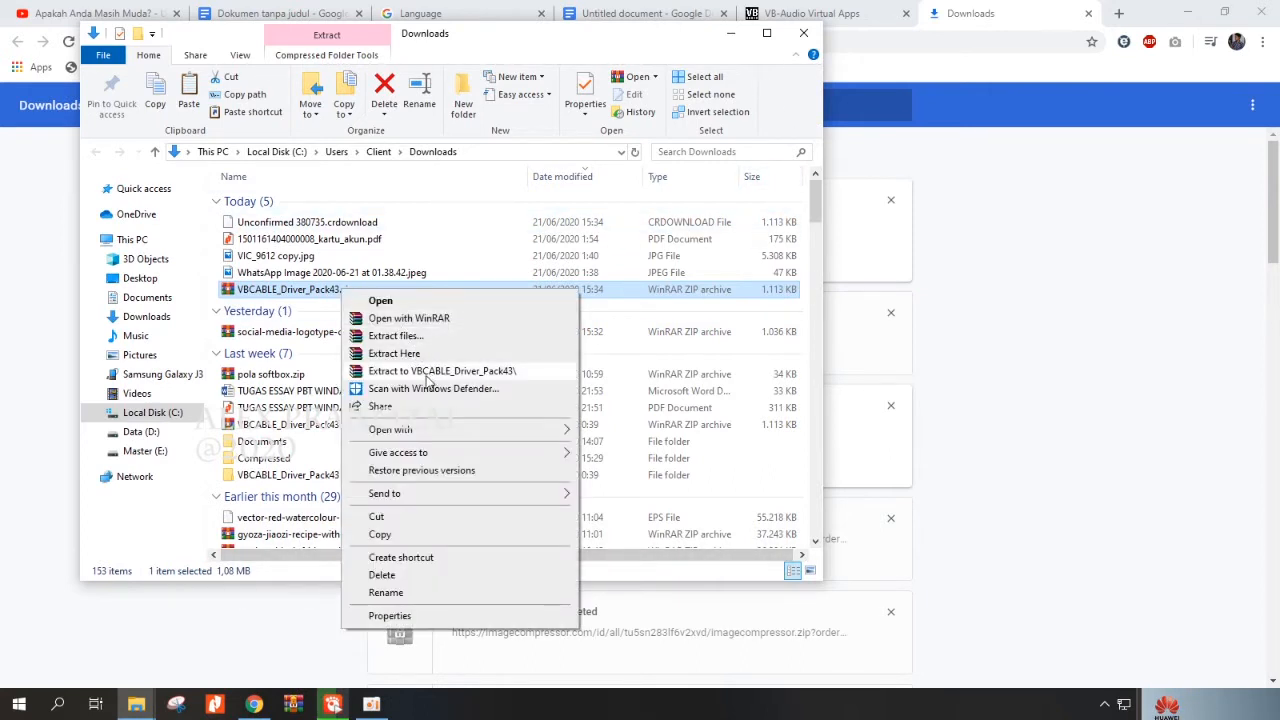
pyautogui.click(513, 372)
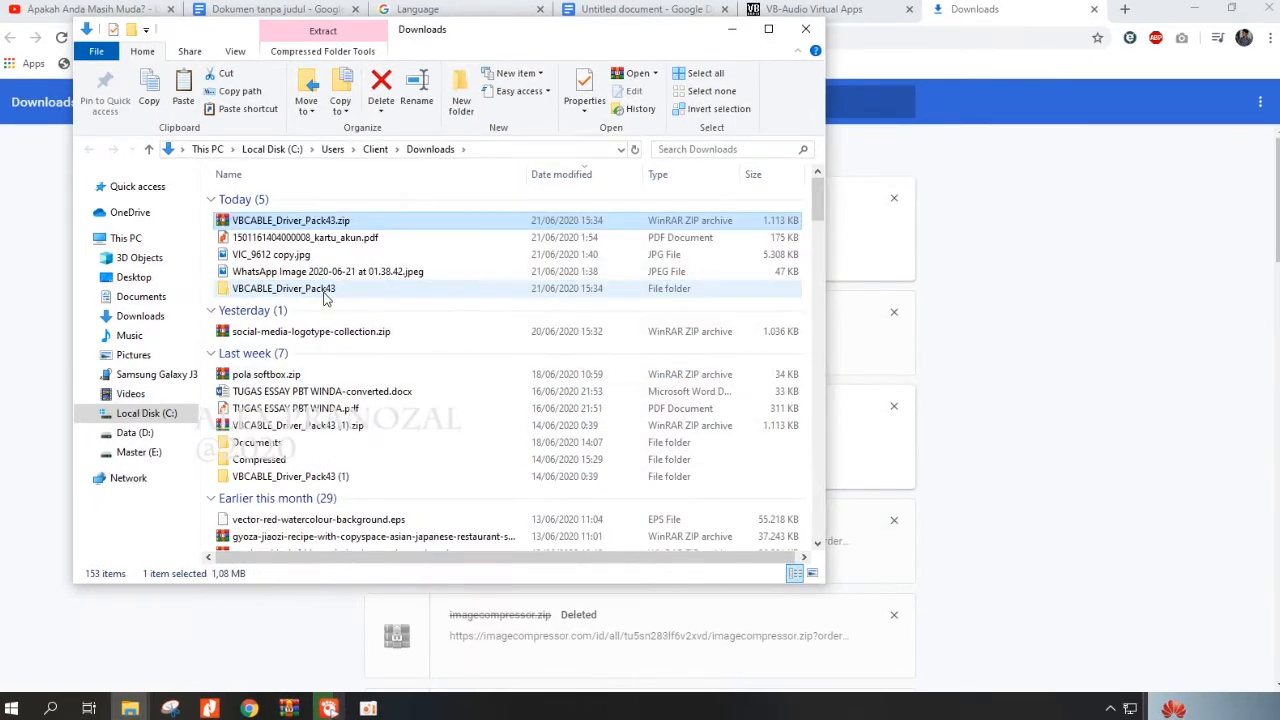
pyautogui.doubleClick(324, 292)
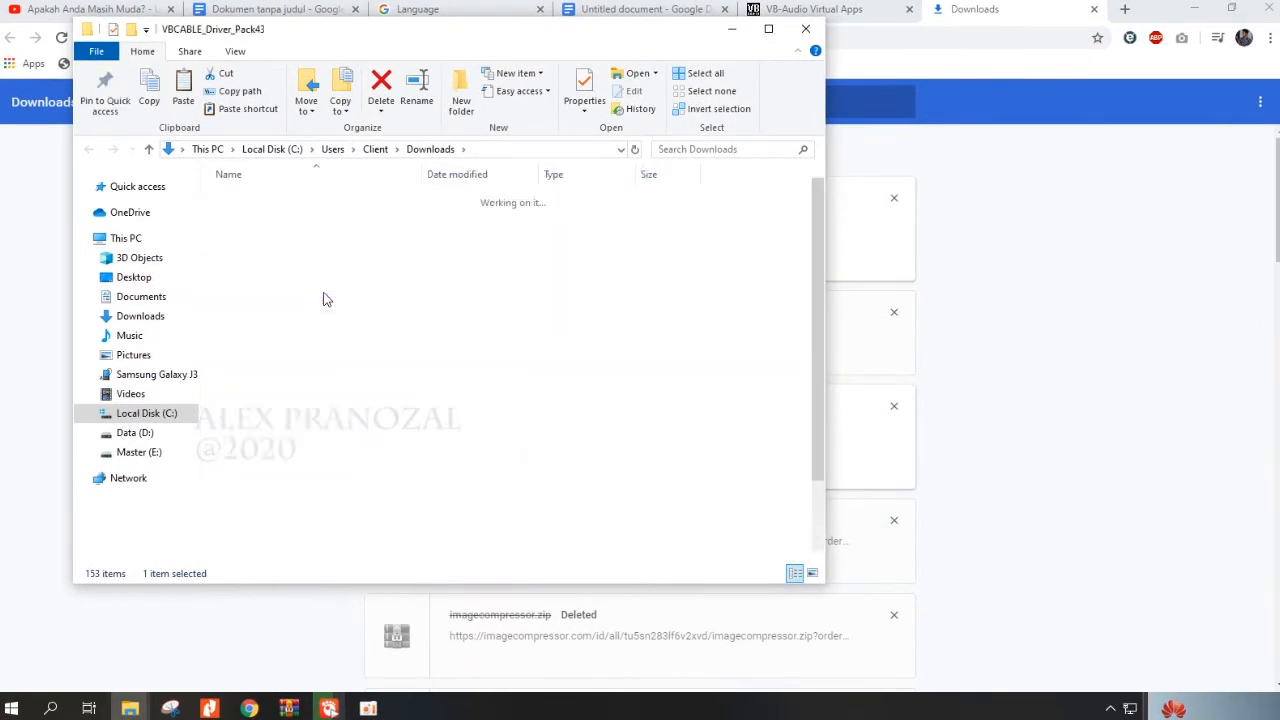
pyautogui.click(768, 28)
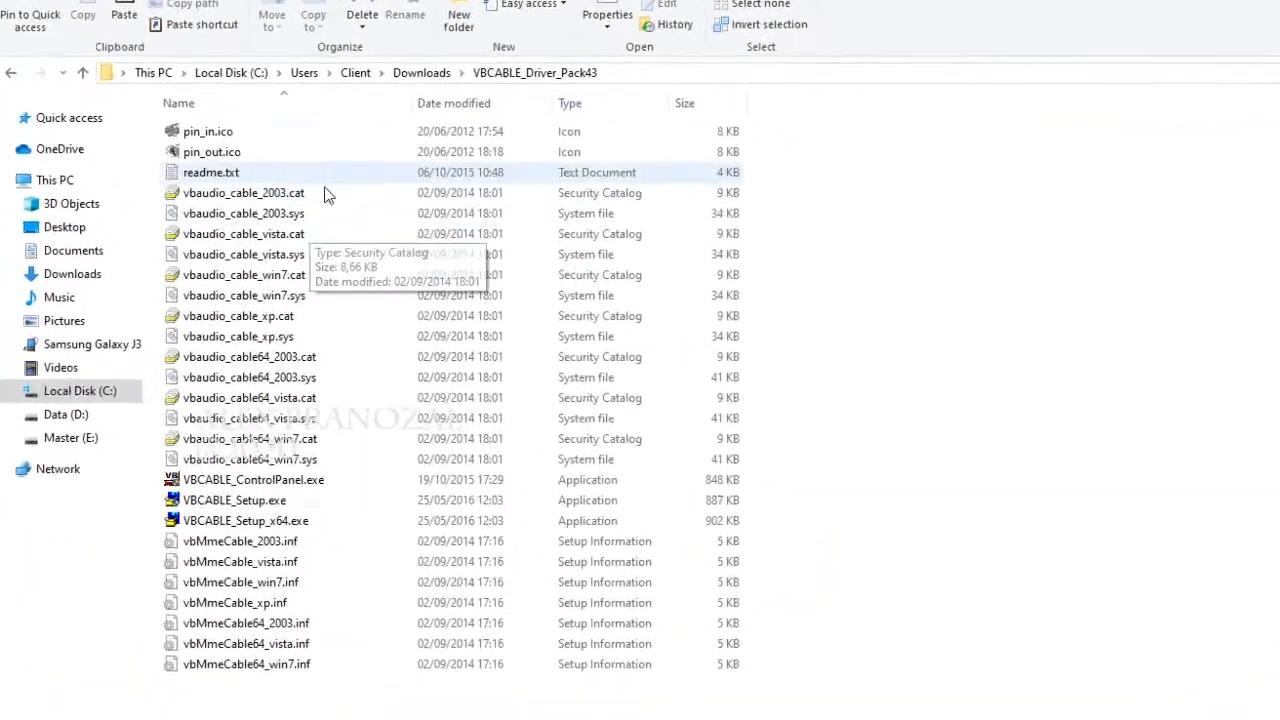
# Run VBCABLE_Setup_x64.exe as administrator and install the VB-Audio Virtual Cable driver.
pyautogui.click(254, 501)
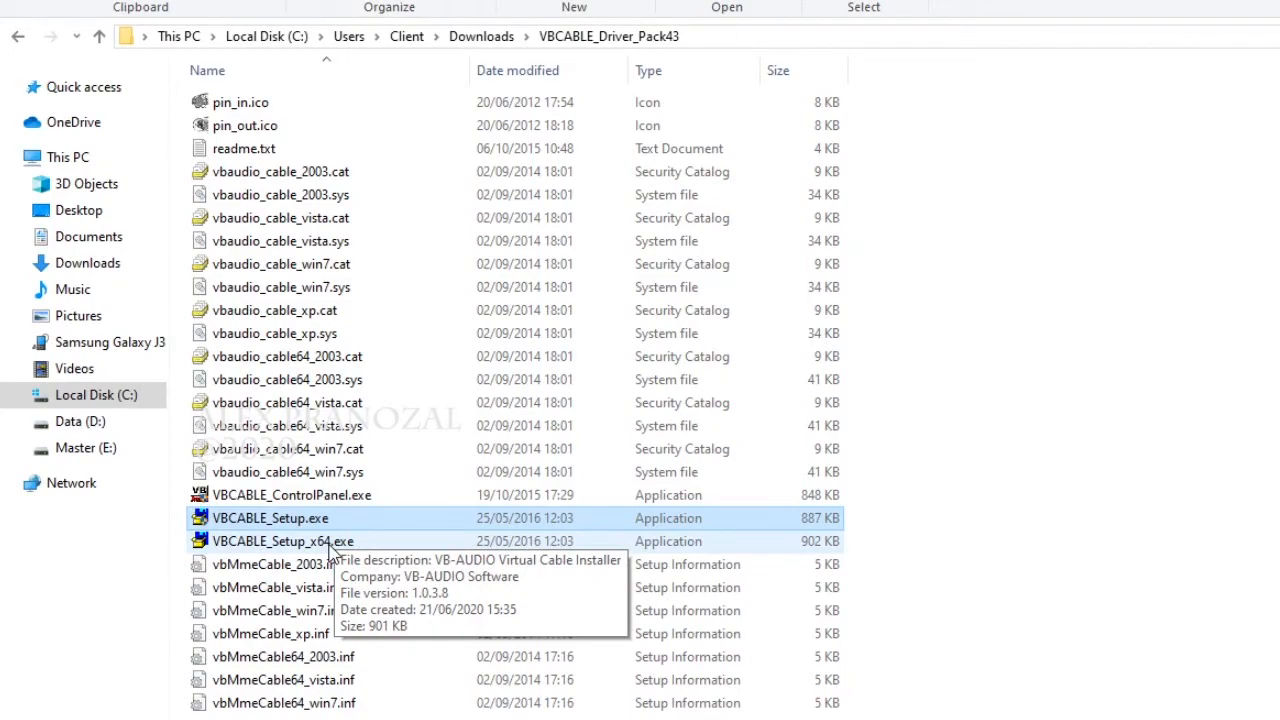
pyautogui.click(330, 545)
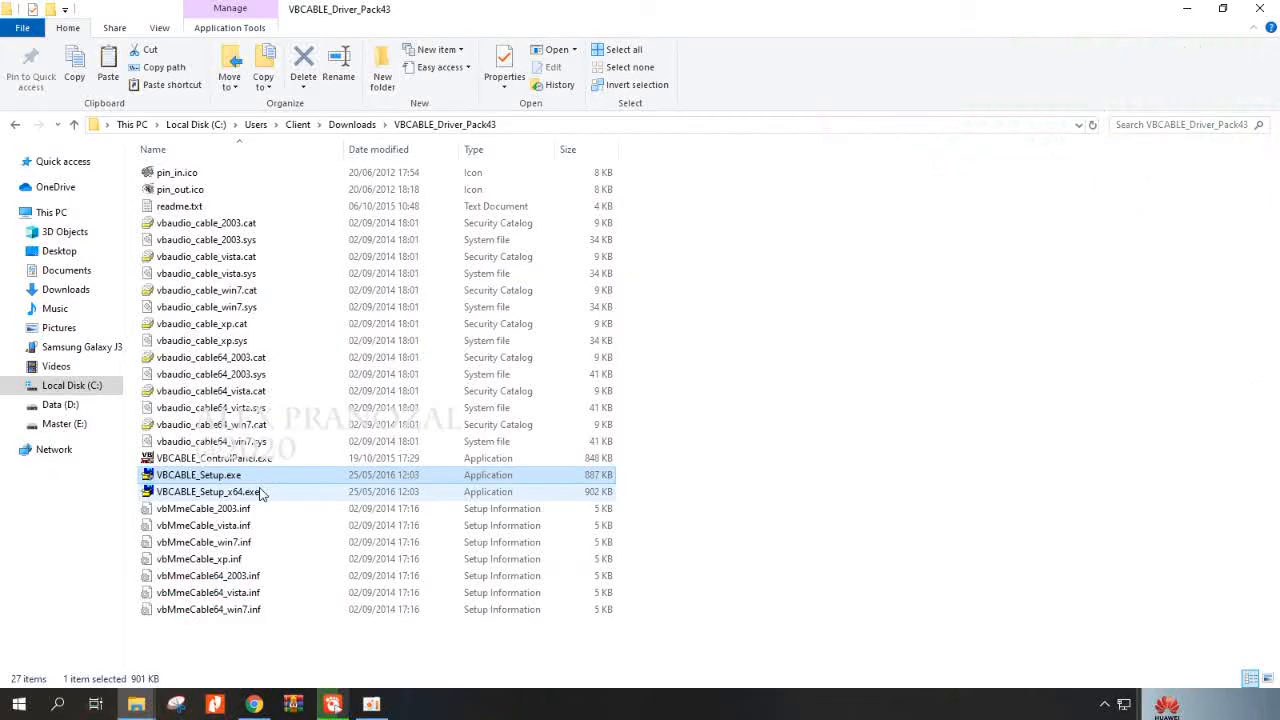
pyautogui.doubleClick(247, 491)
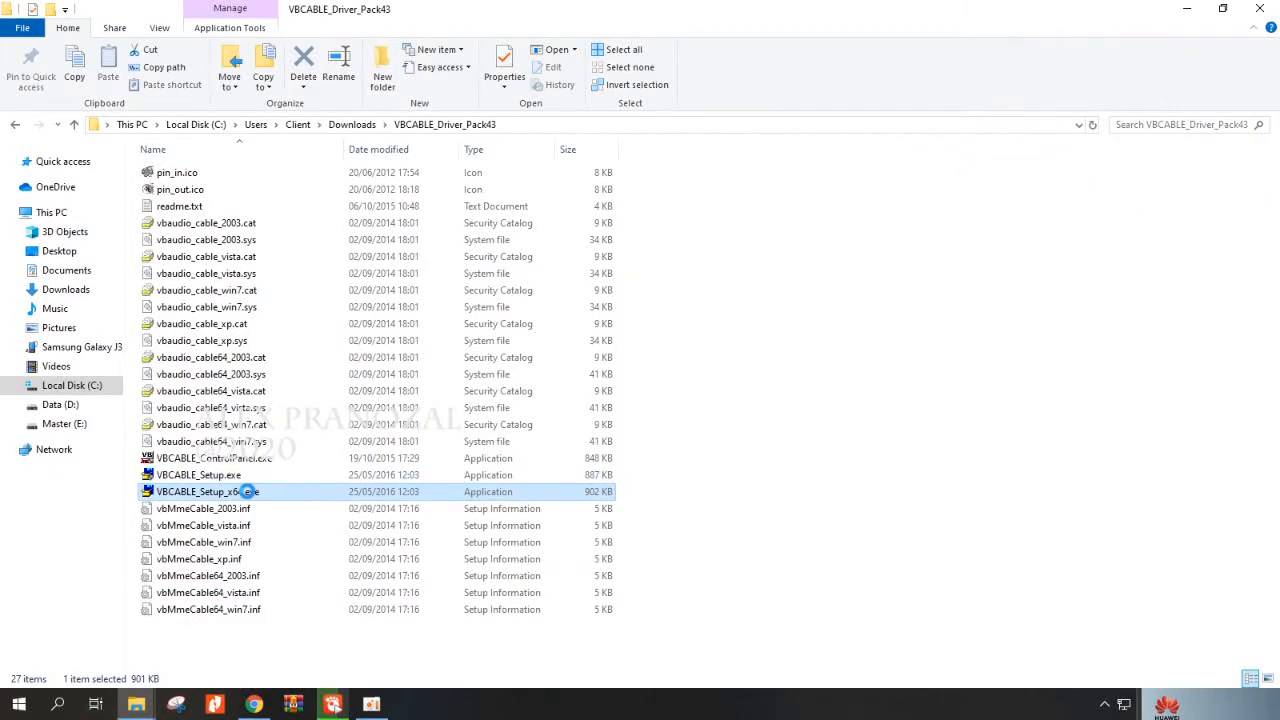
pyautogui.rightClick(247, 491)
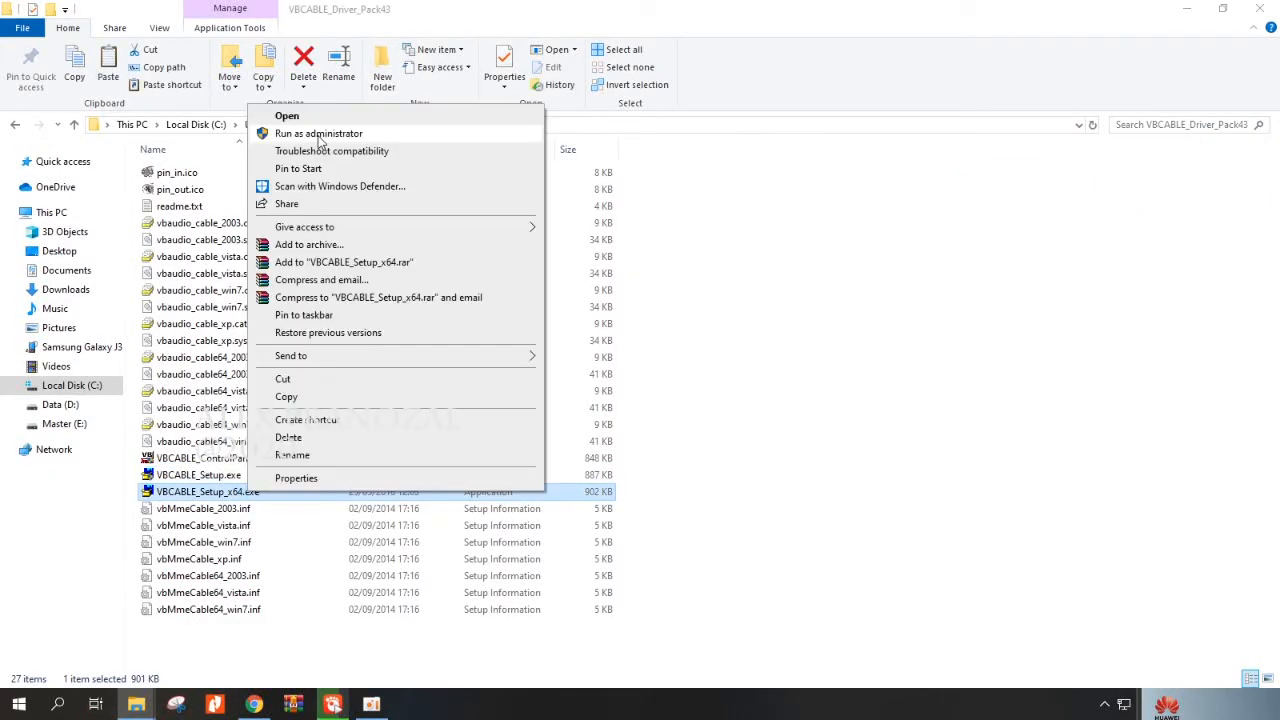
pyautogui.click(319, 136)
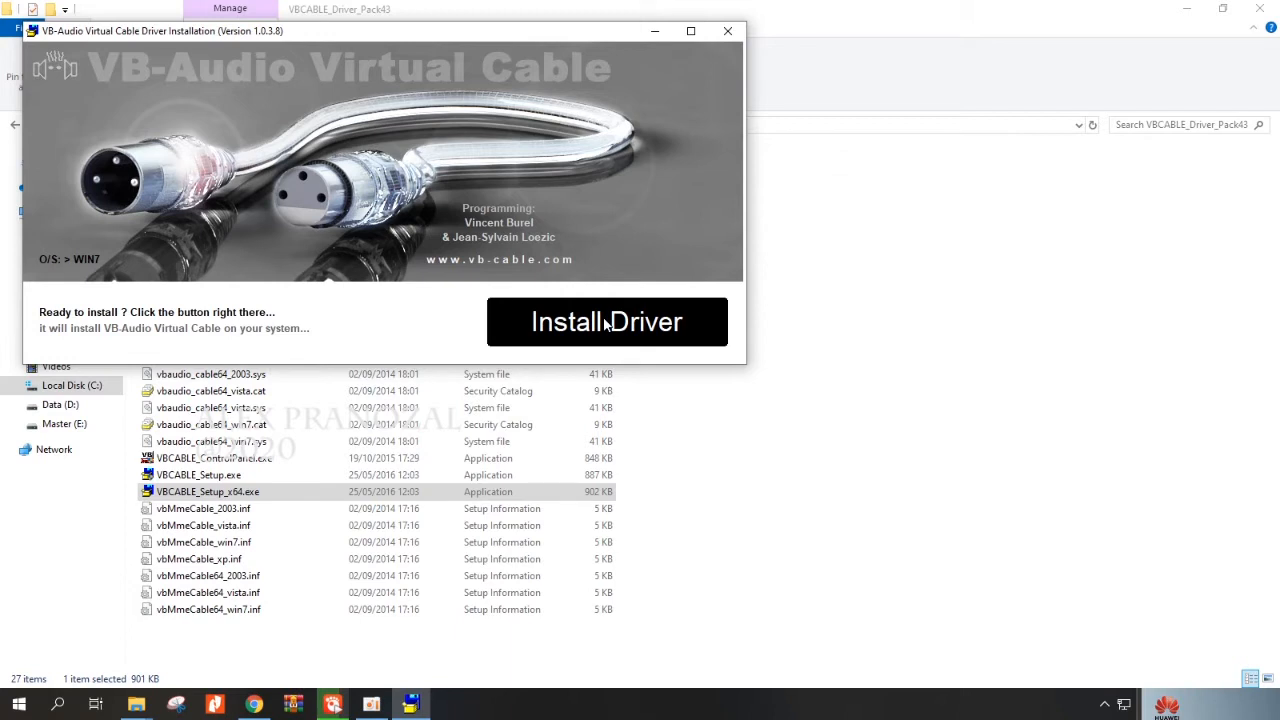
pyautogui.click(606, 322)
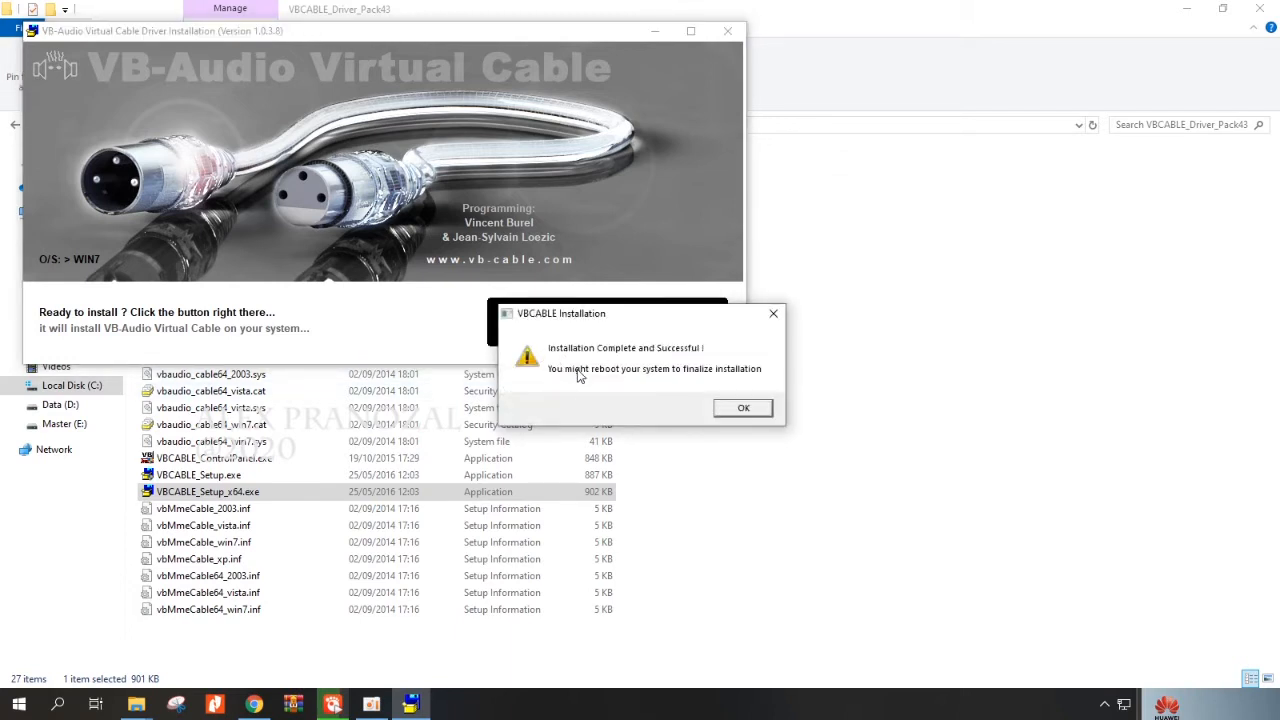
pyautogui.click(745, 409)
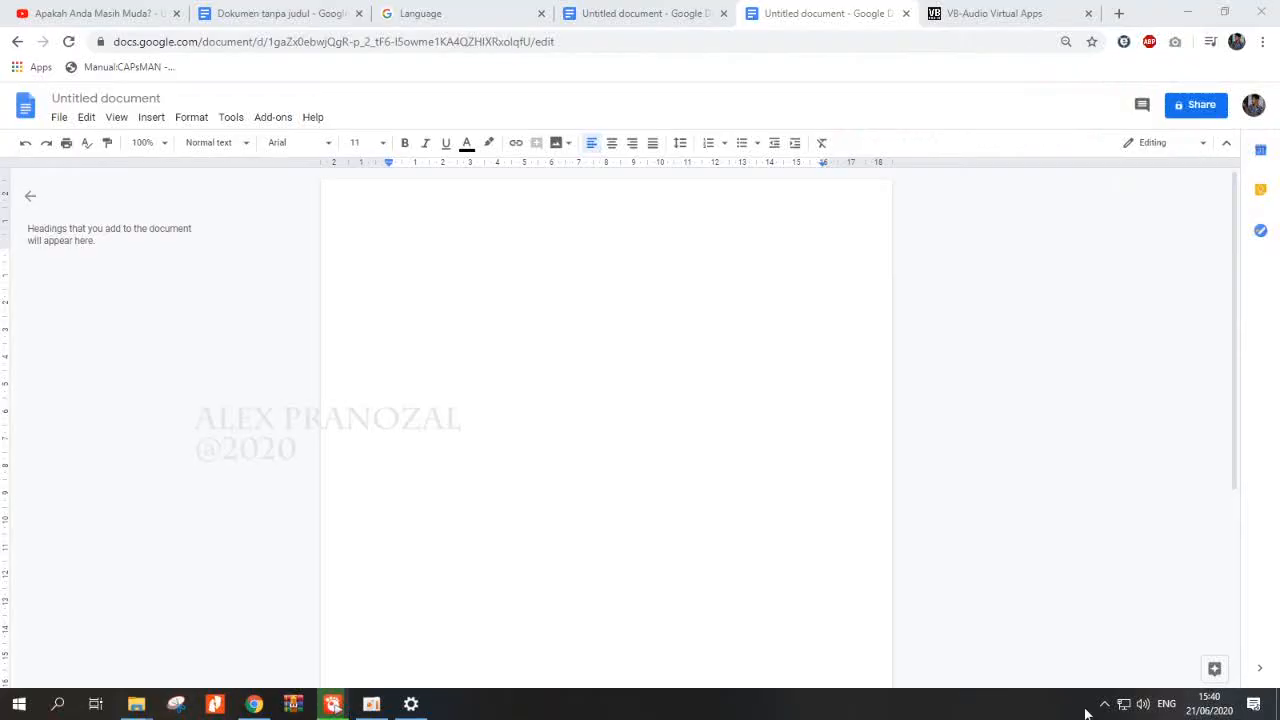
# Open the Sound Control Panel from the Windows sound settings and make CABLE Input the default playback device.
pyautogui.rightClick(1144, 704)
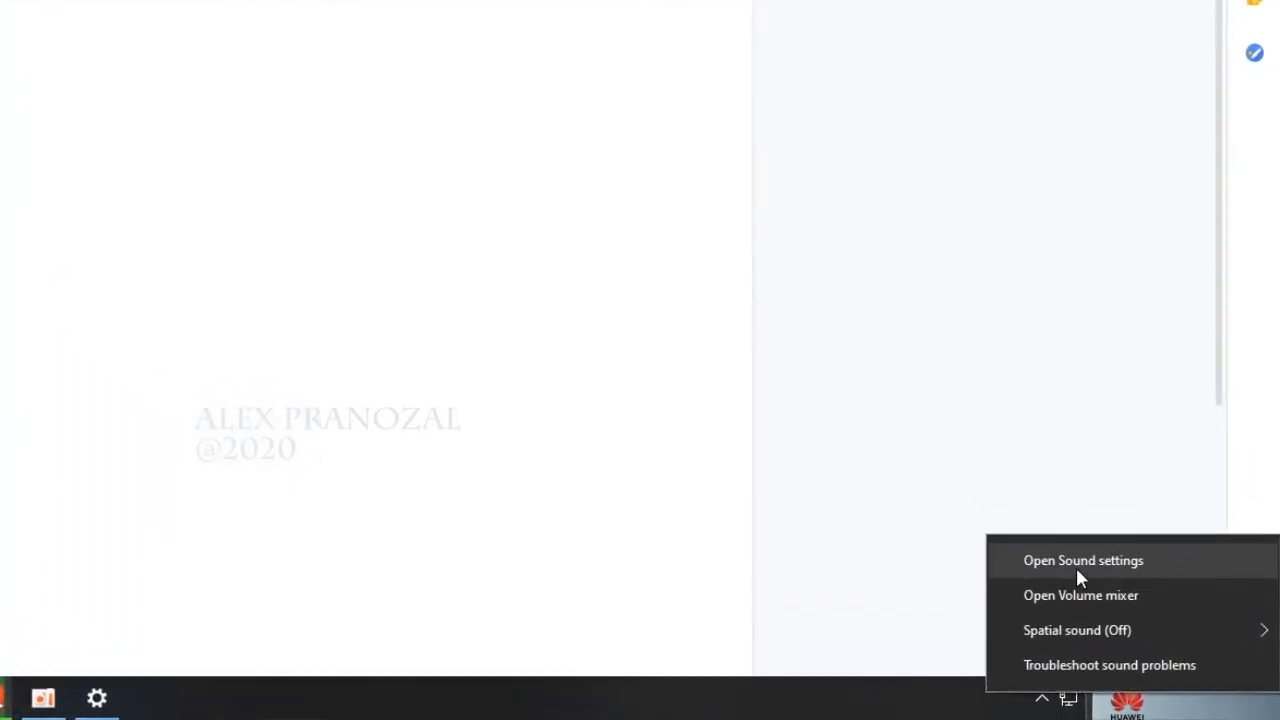
pyautogui.click(1076, 567)
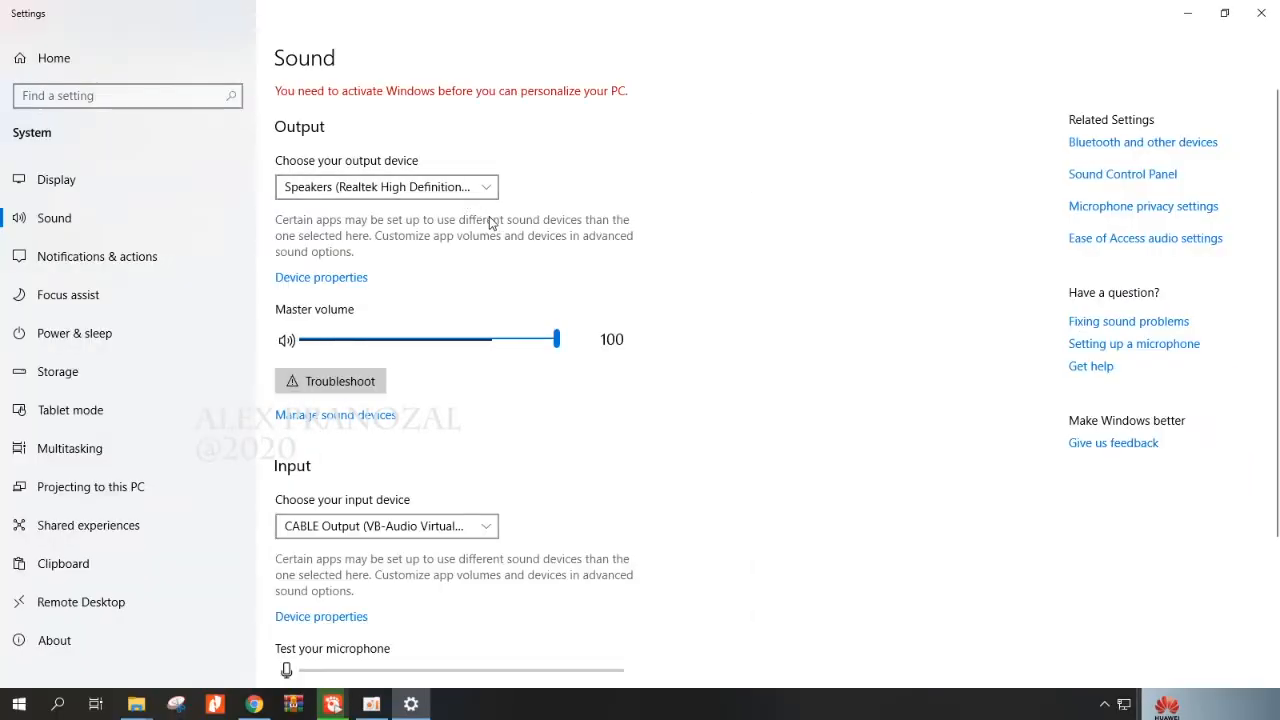
pyautogui.click(1114, 178)
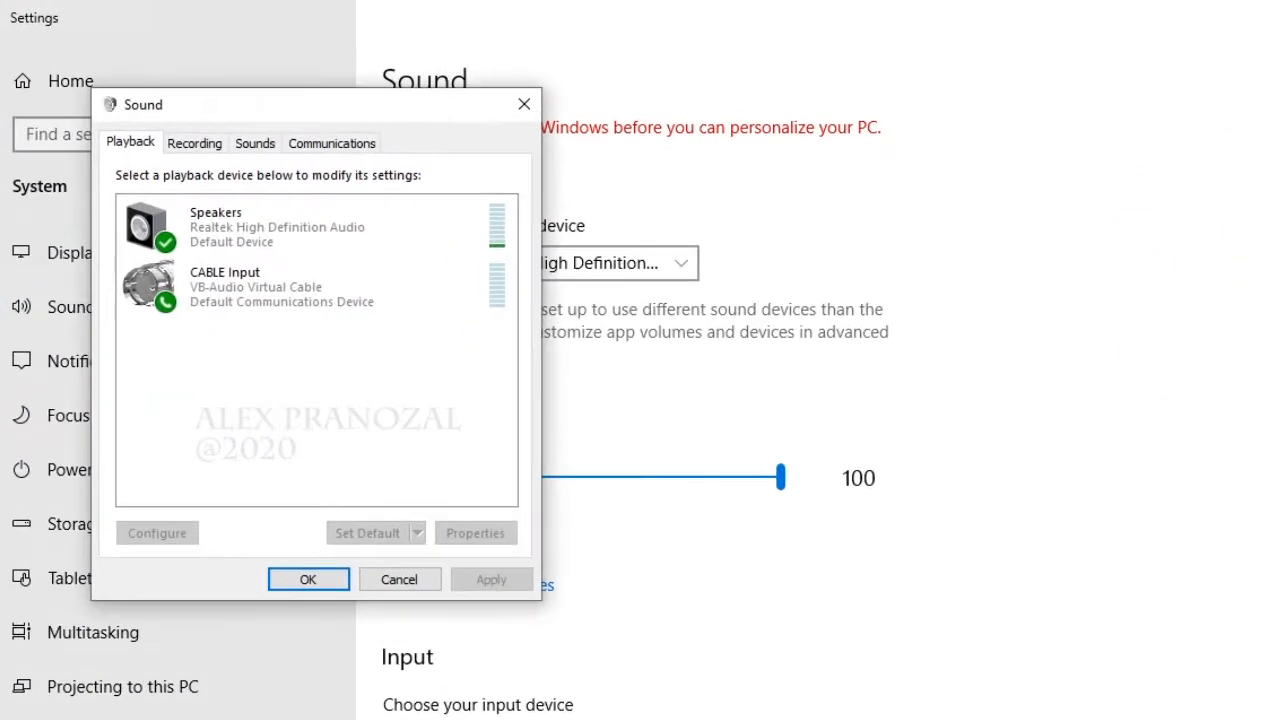
pyautogui.click(286, 302)
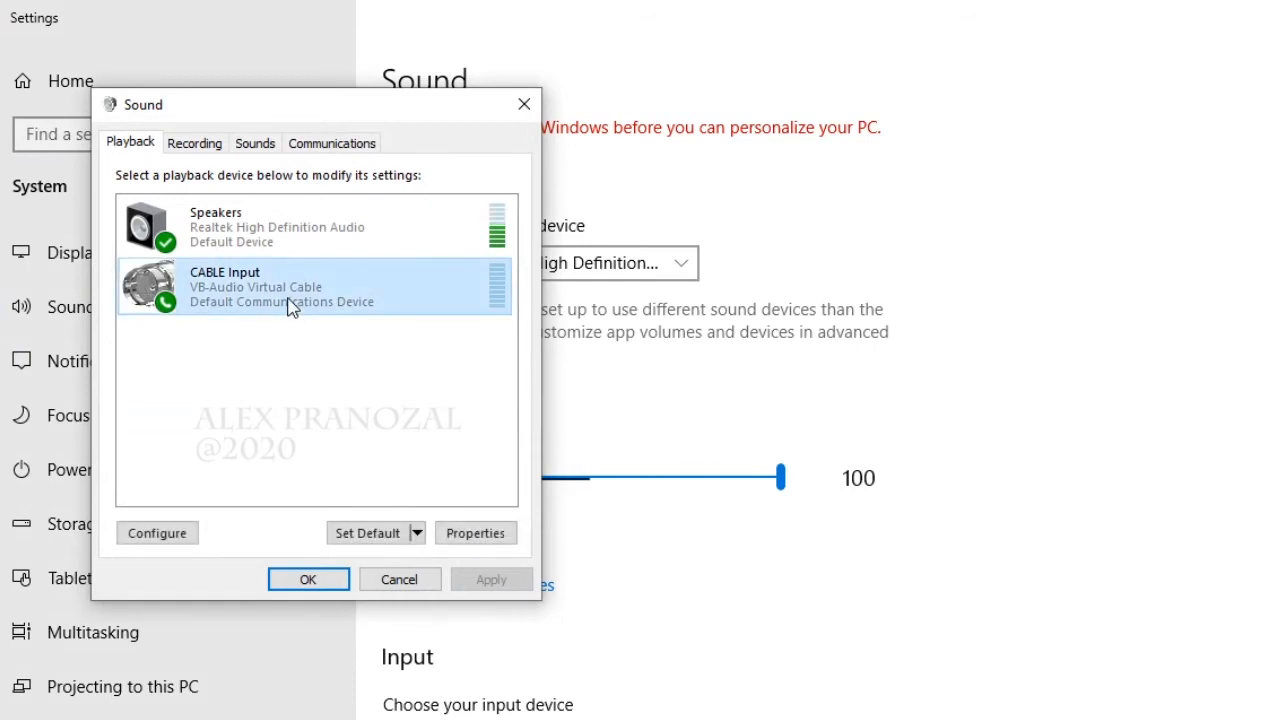
pyautogui.click(265, 250)
pyautogui.click(288, 296)
pyautogui.click(366, 534)
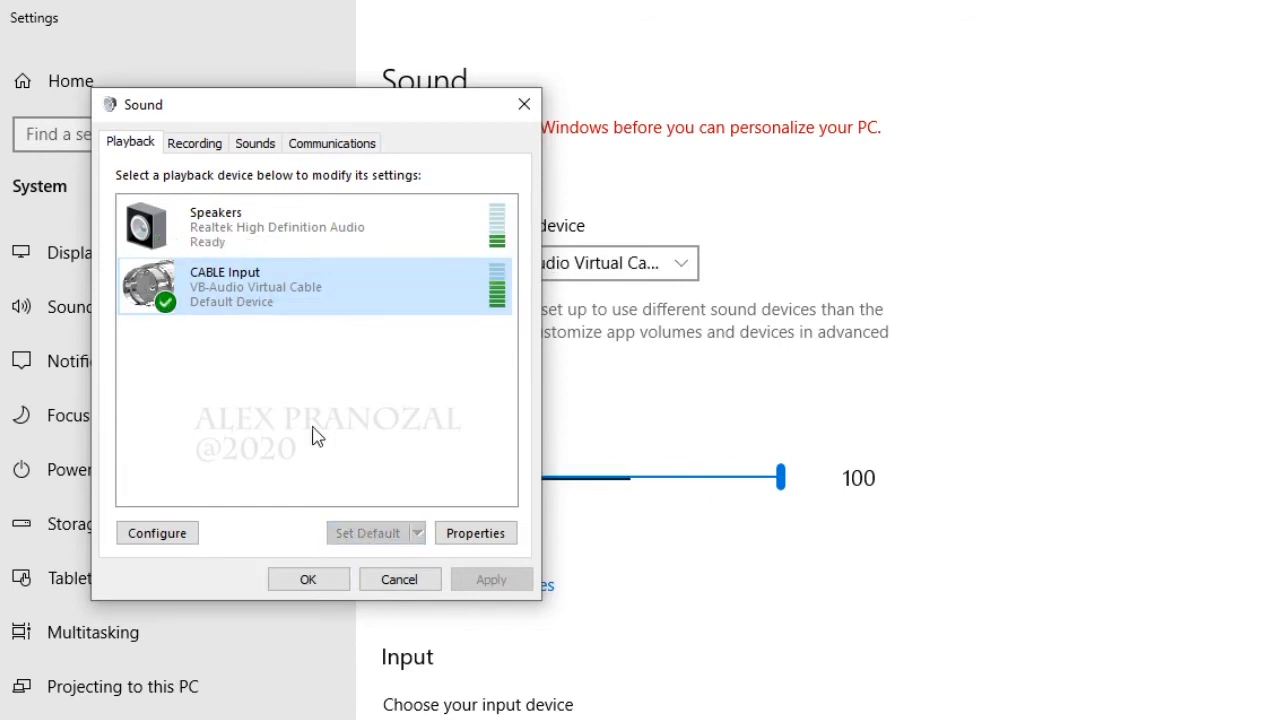
# Enable listening to the CABLE Output recording device, with playback through Speakers (Realtek High Definition Audio), and accept the sound settings.
pyautogui.click(191, 150)
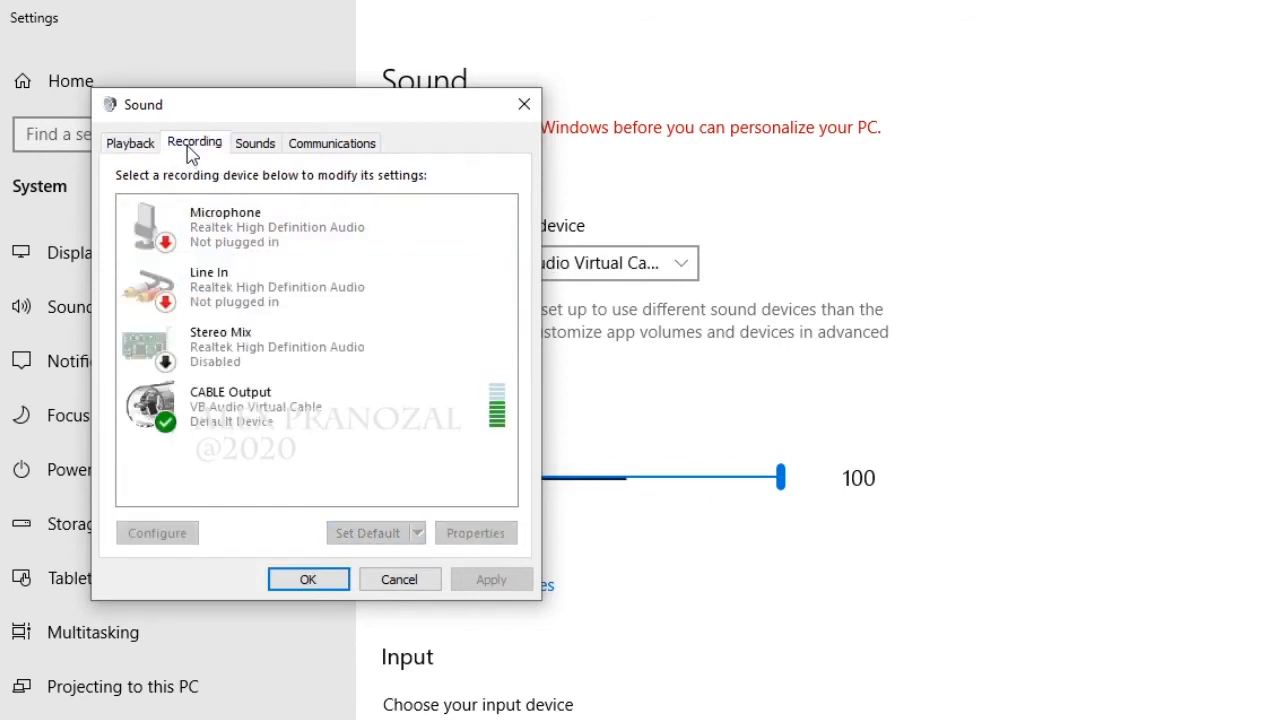
pyautogui.click(258, 410)
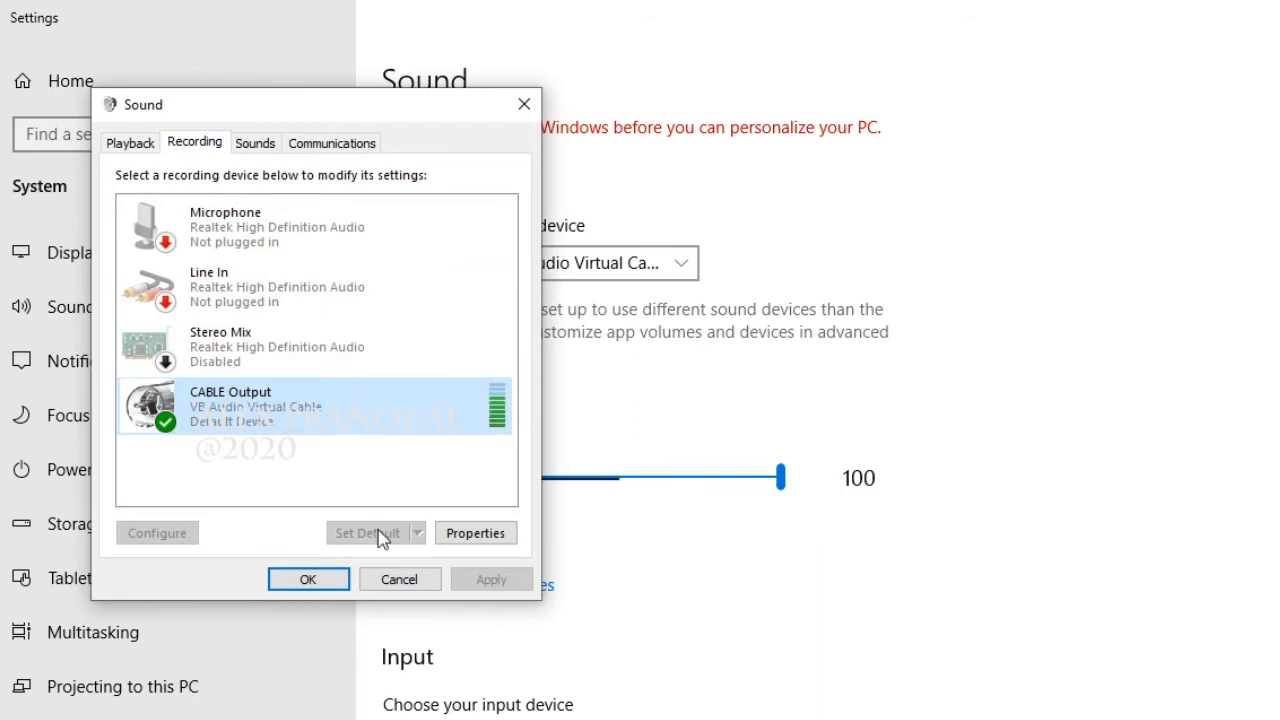
pyautogui.click(474, 540)
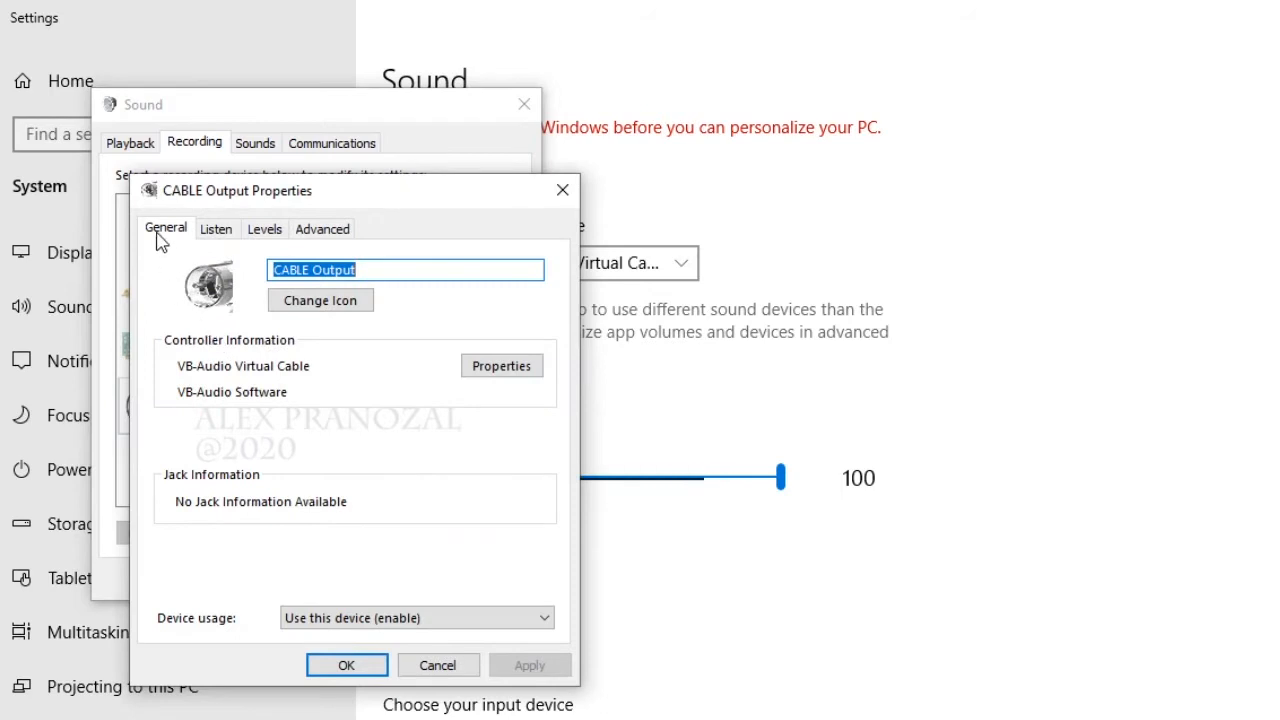
pyautogui.click(216, 231)
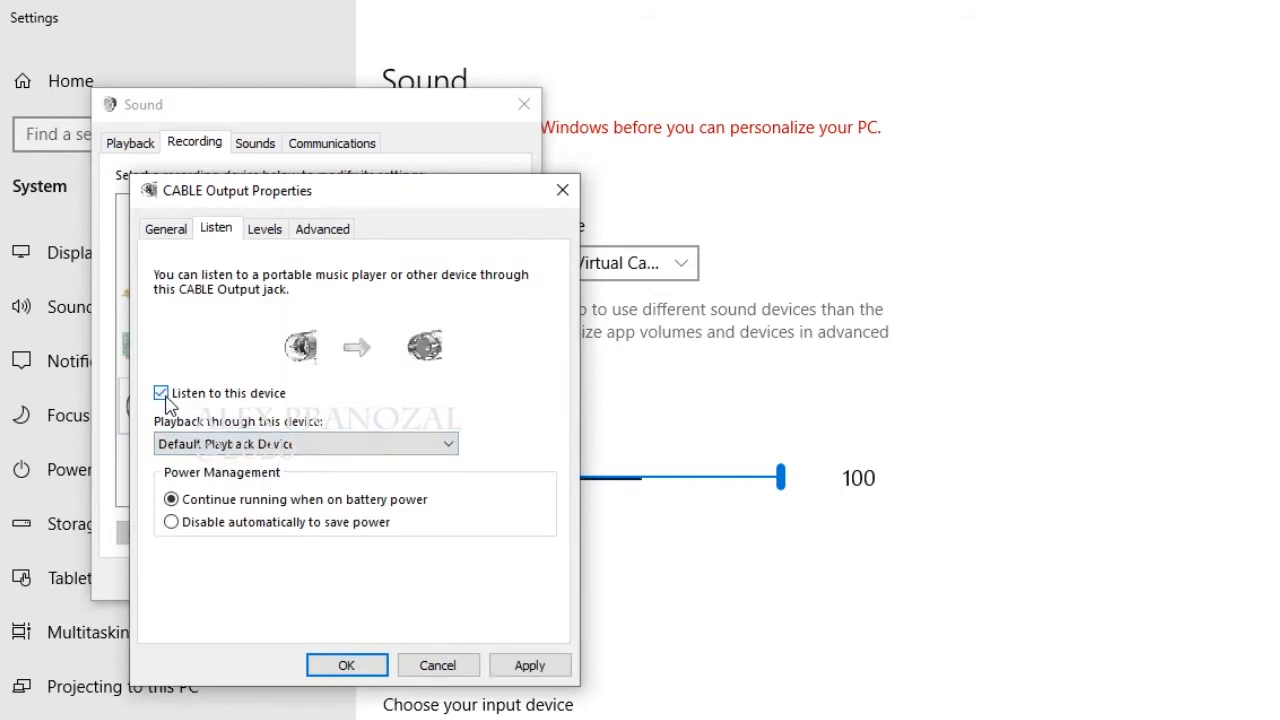
pyautogui.click(258, 453)
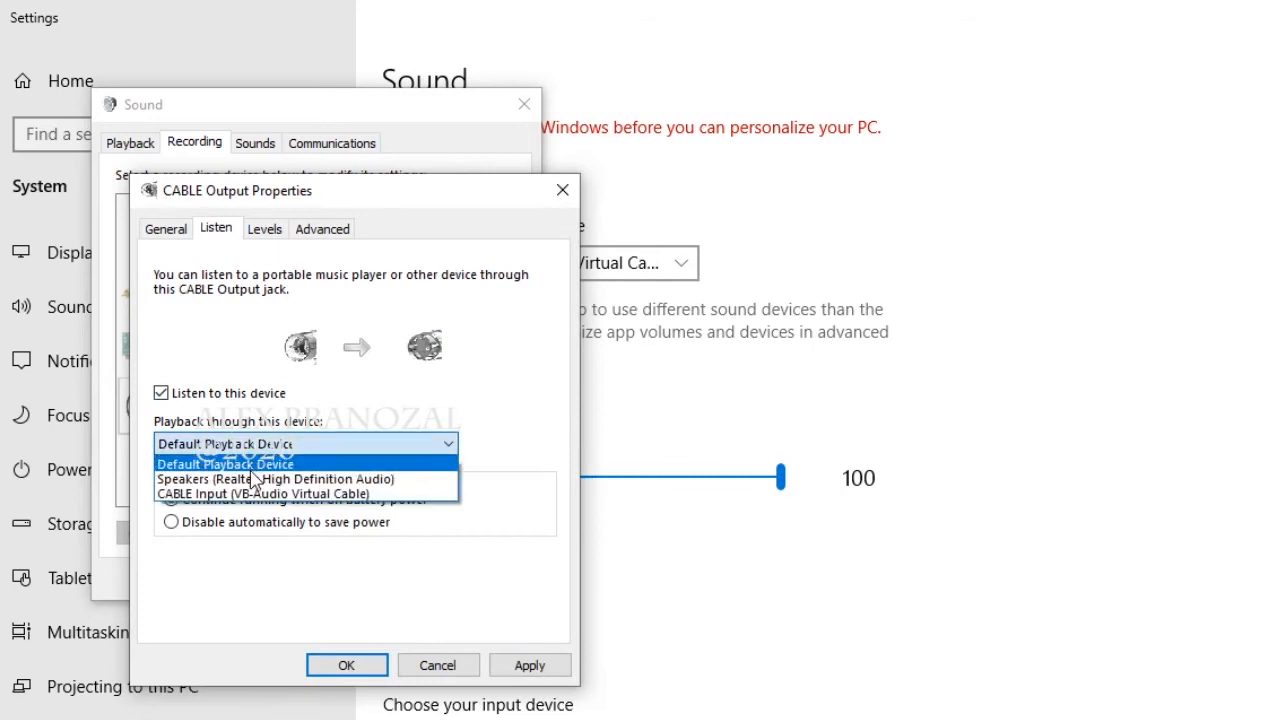
pyautogui.click(256, 479)
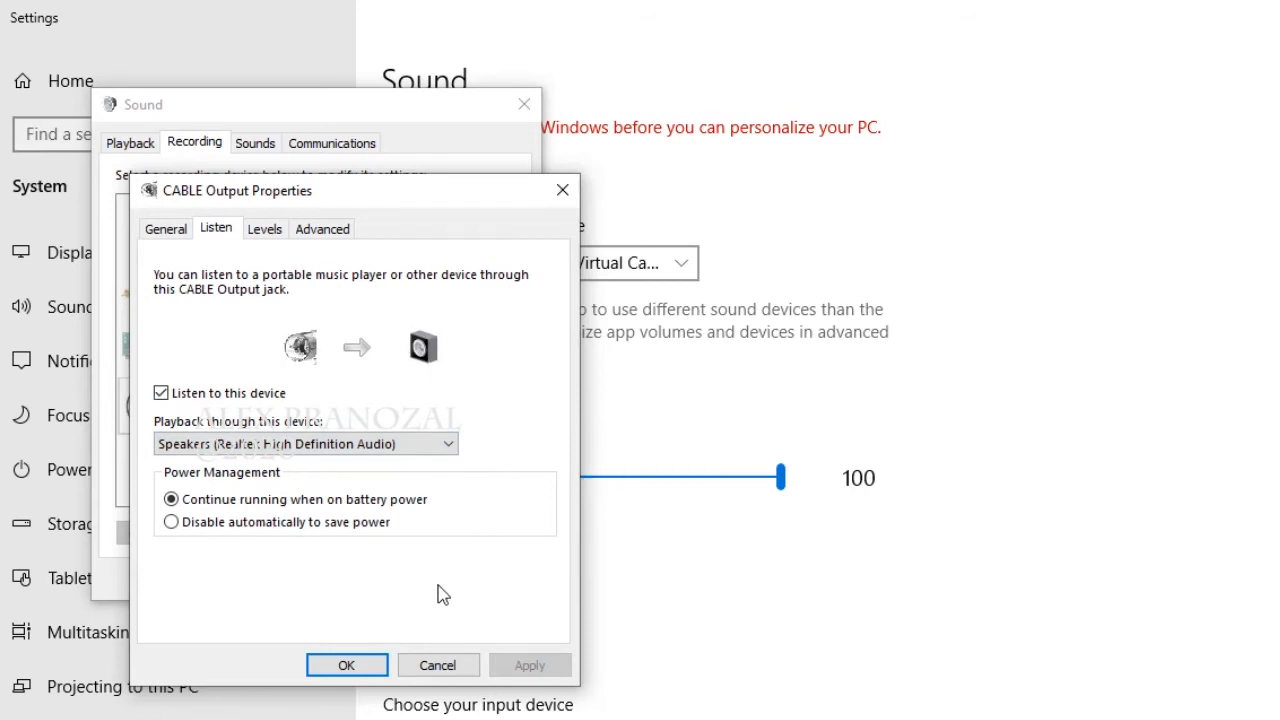
pyautogui.click(346, 665)
pyautogui.click(322, 588)
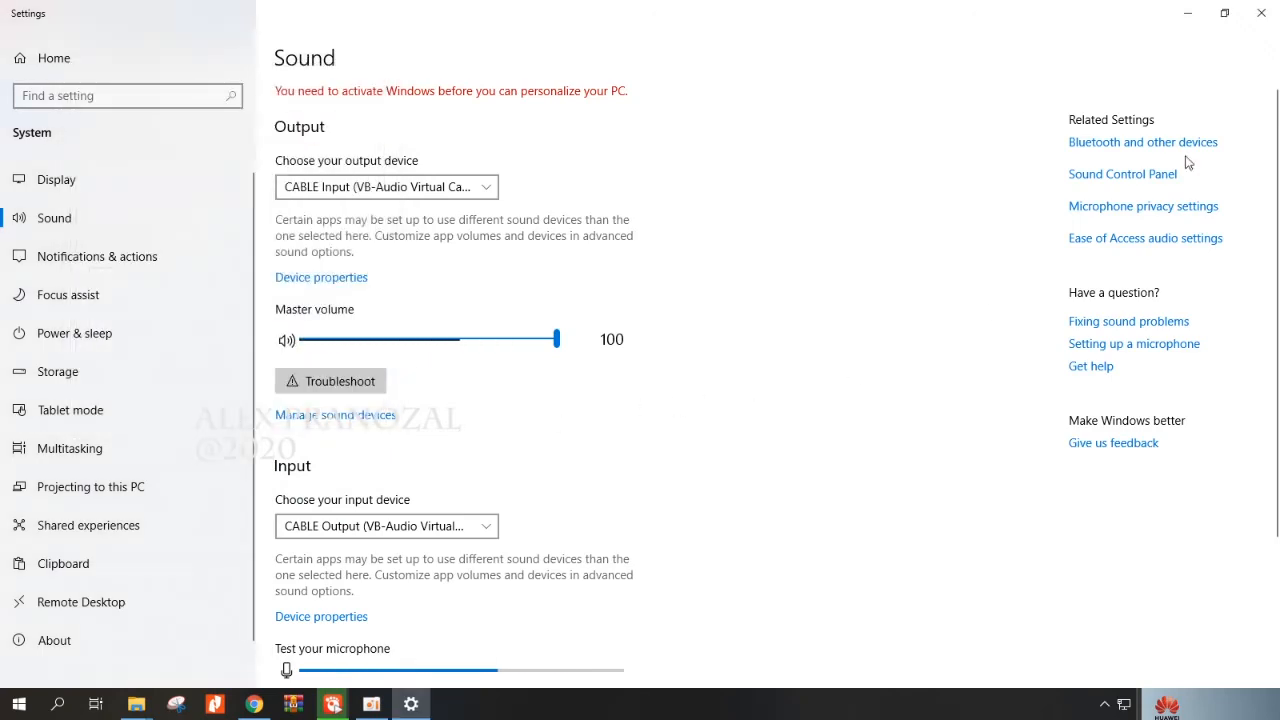
# Close the sound settings, search for google docs in a new browser tab, and create a blank document.
pyautogui.click(1261, 13)
pyautogui.click(932, 16)
pyautogui.write('goo')
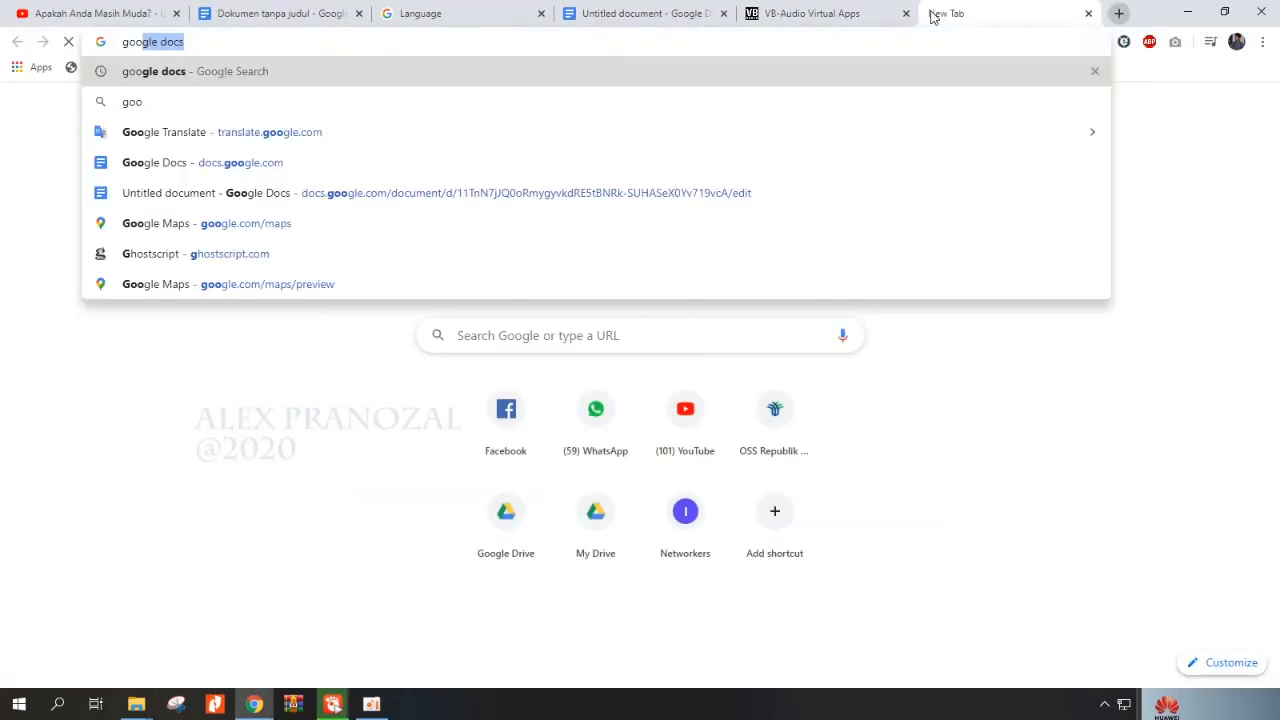
pyautogui.press('Return')
pyautogui.click(220, 250)
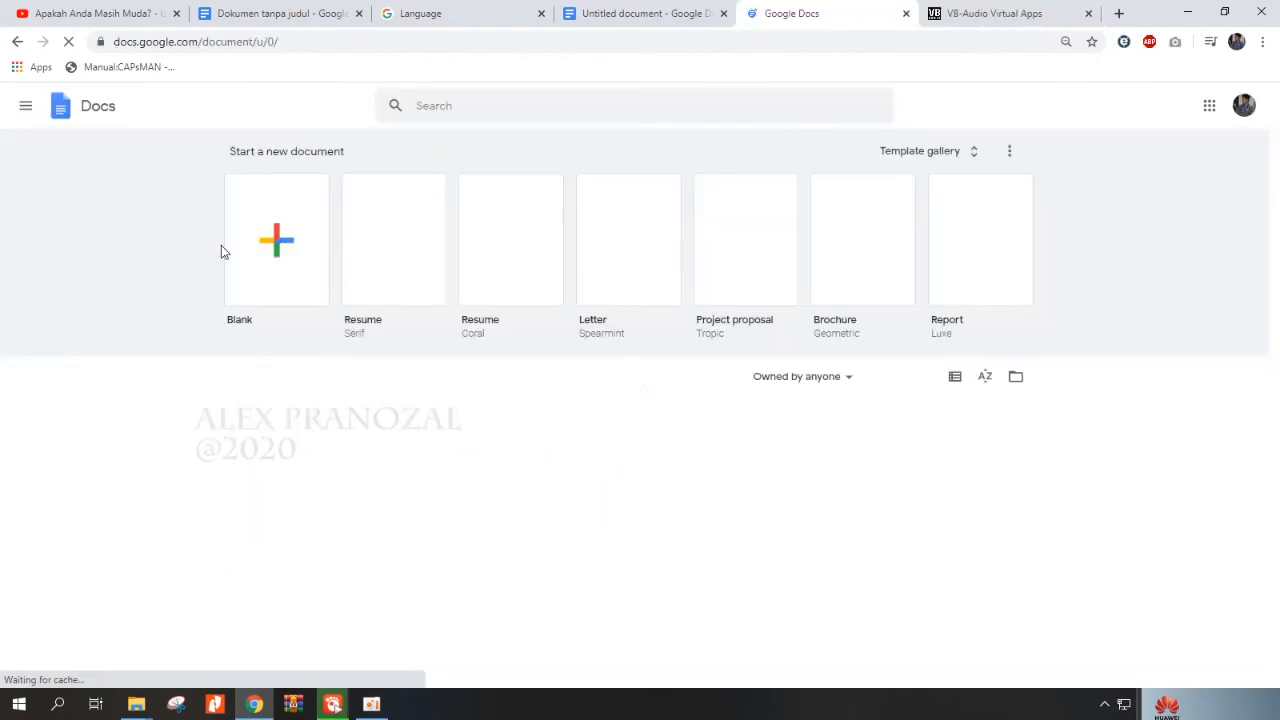
pyautogui.click(265, 230)
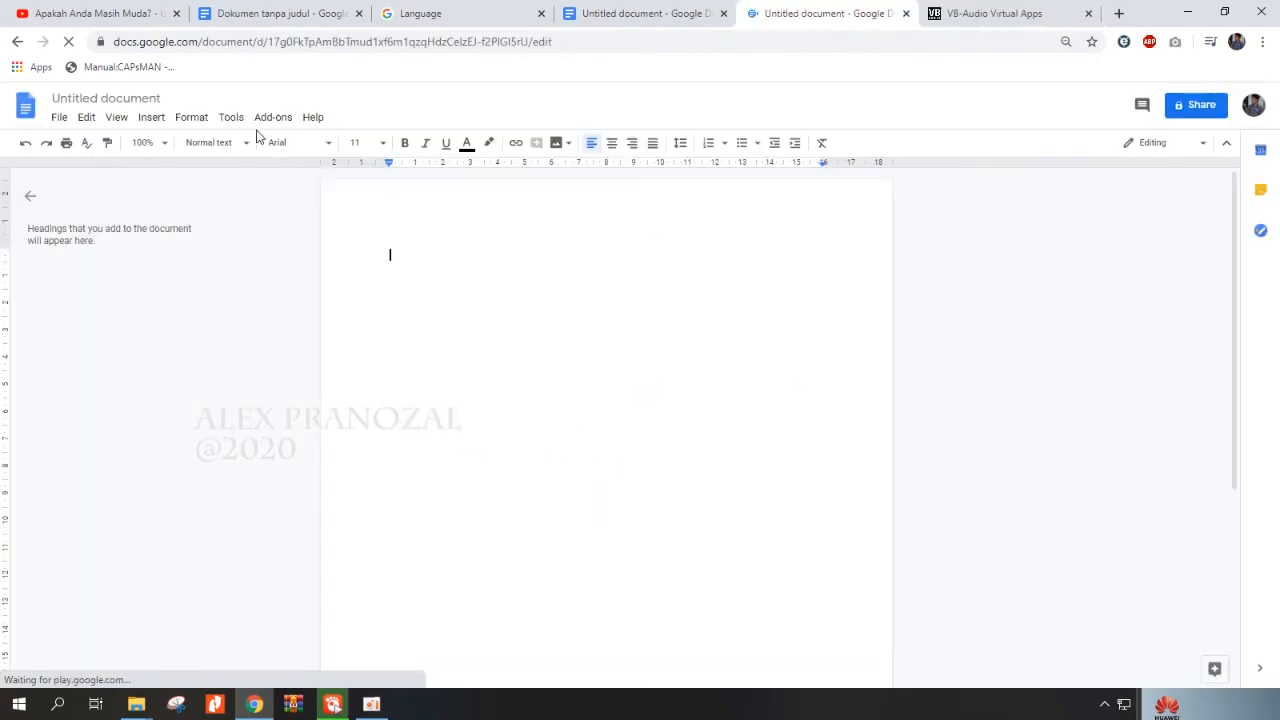
# Open voice typing in the blank document, set its language to Bahasa Indonesia, and start dictation.
pyautogui.click(231, 117)
pyautogui.click(291, 341)
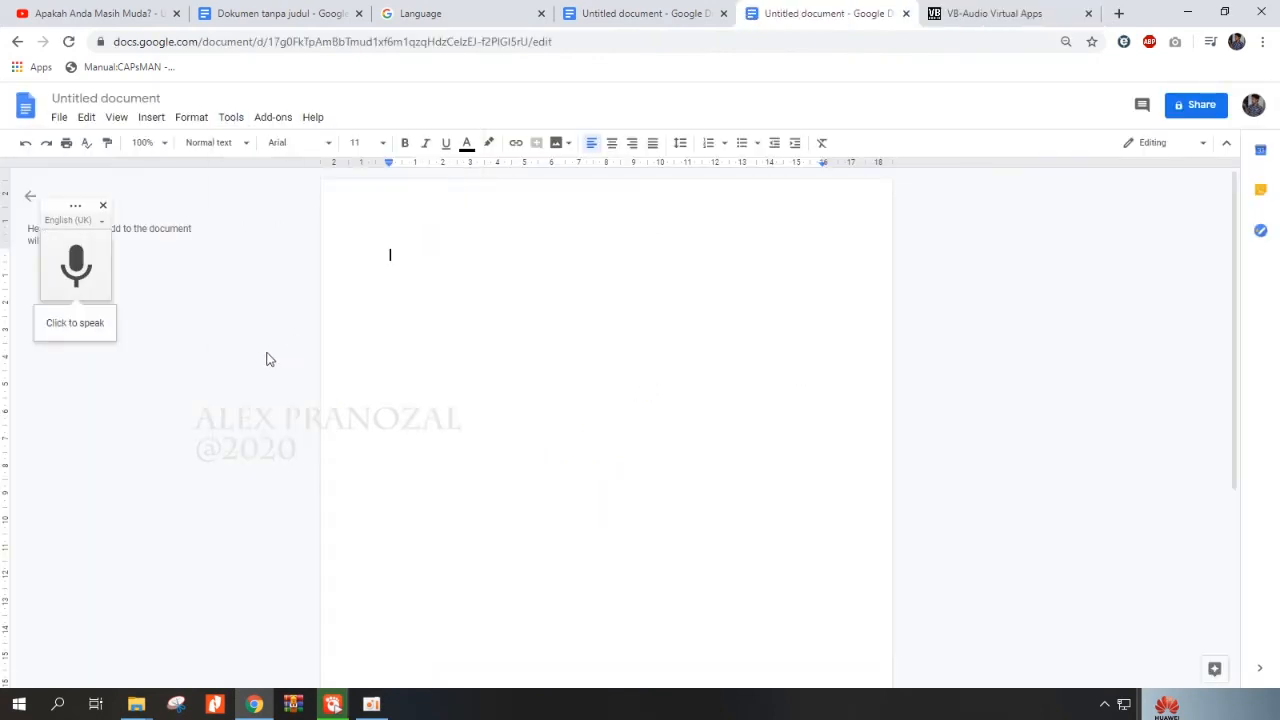
pyautogui.click(69, 223)
pyautogui.click(160, 289)
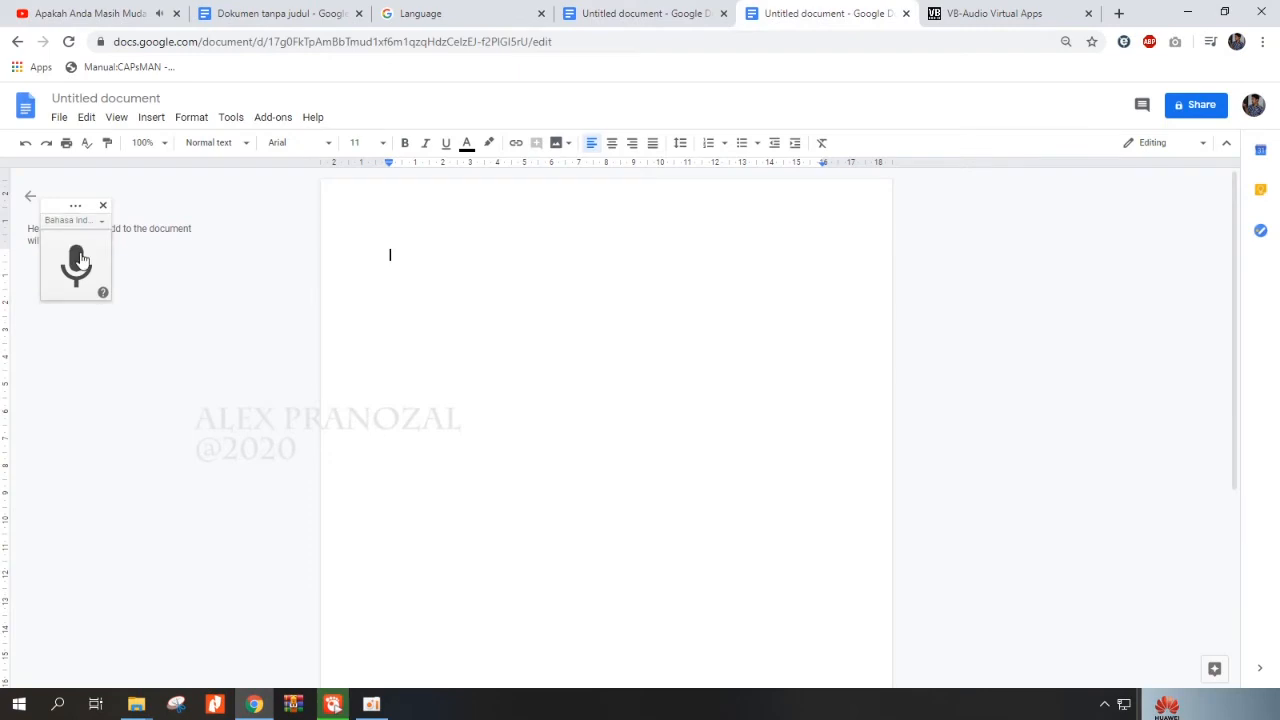
pyautogui.click(78, 262)
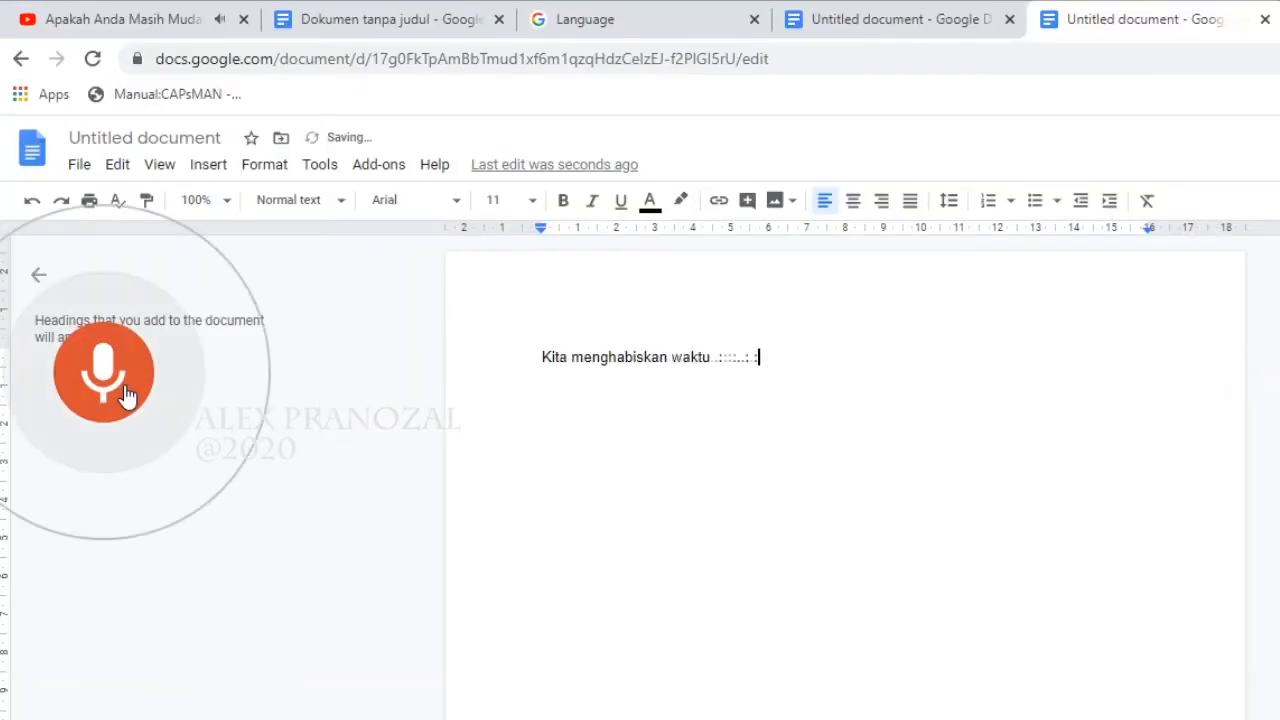